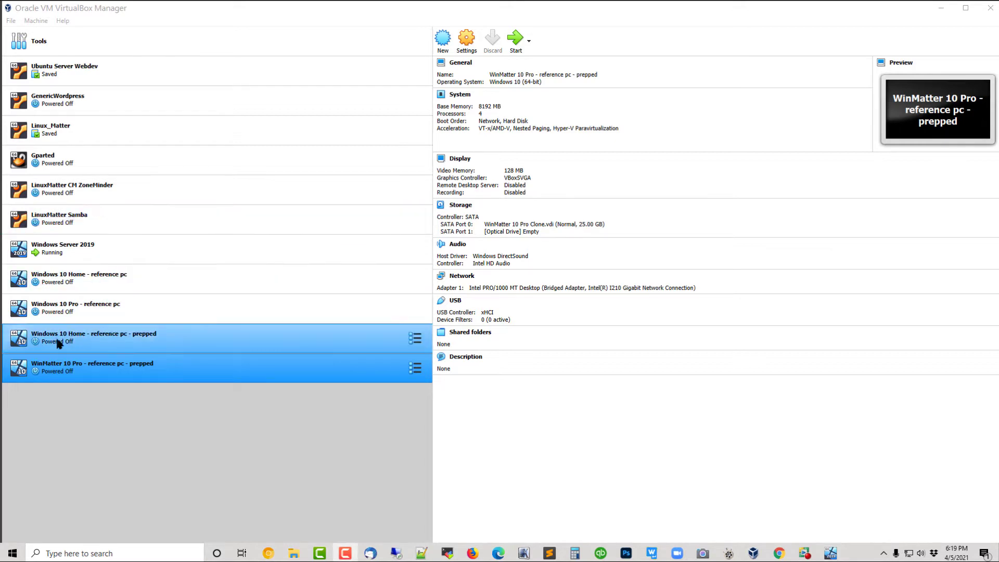
Step: Open the System settings of the Windows 10 Home - reference pc - prepped VM
click(114, 338)
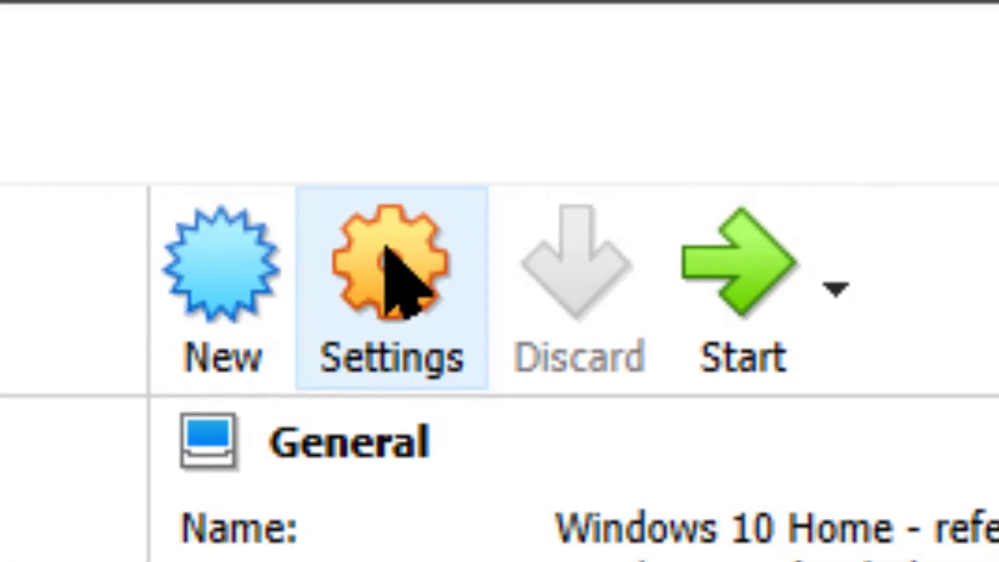
click(398, 284)
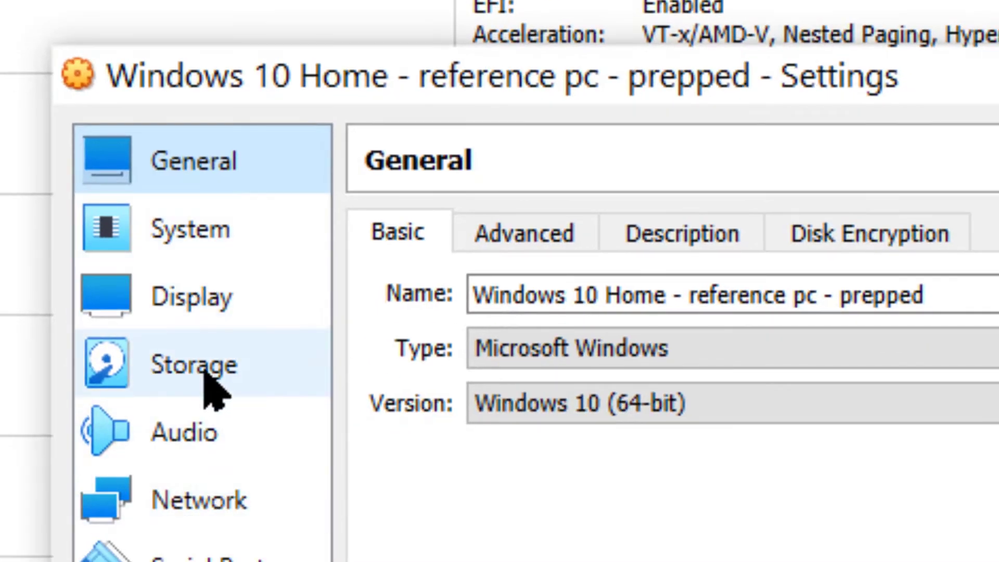
click(254, 242)
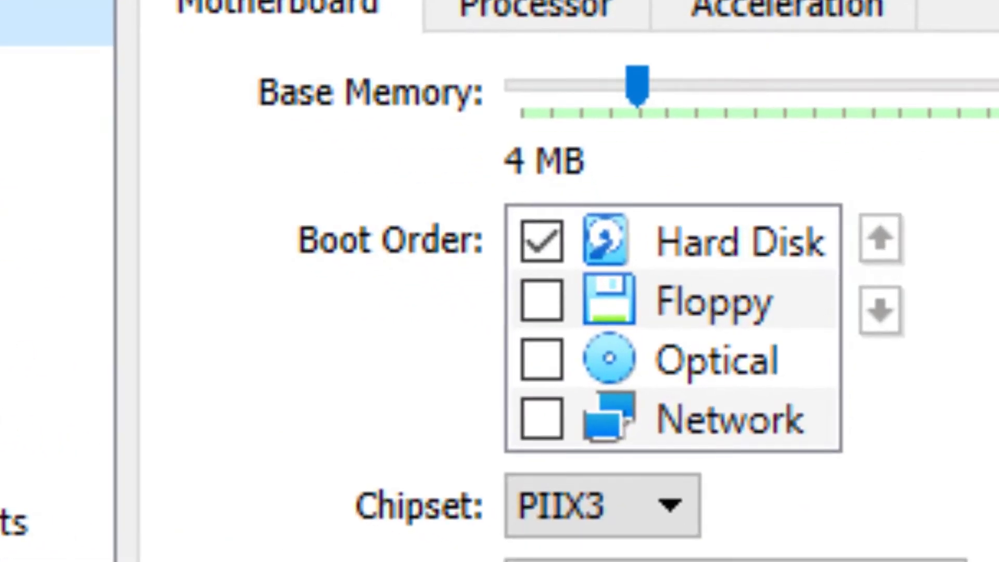
Step: Make Network the only and first boot device, with Hard Disk unchecked and EFI left off
click(554, 242)
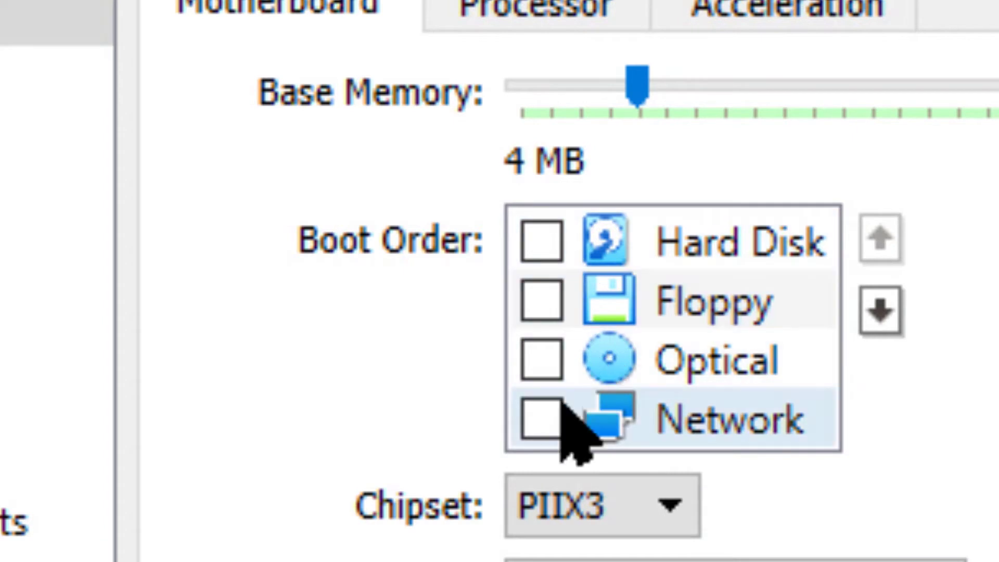
click(547, 427)
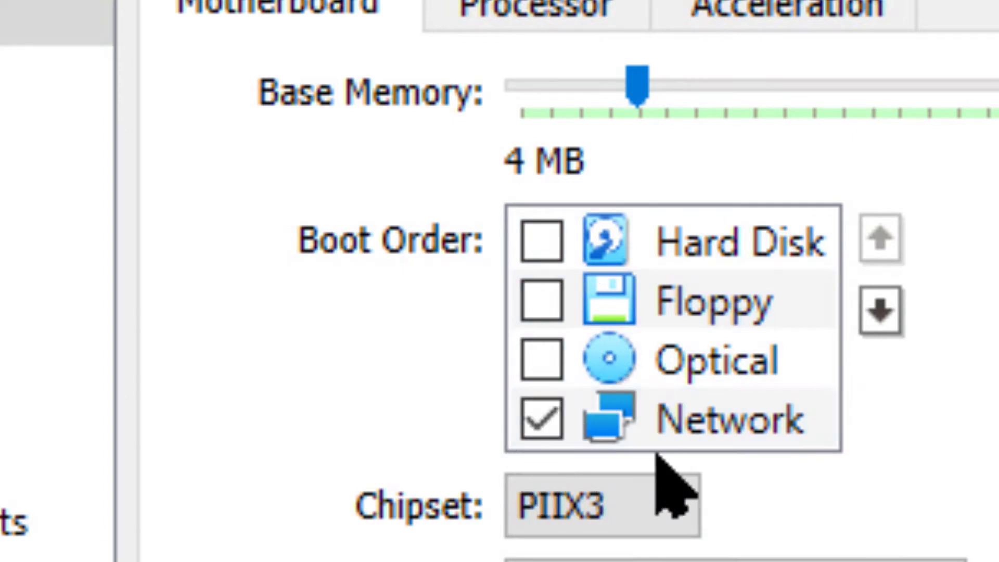
click(739, 412)
click(881, 242)
click(881, 242)
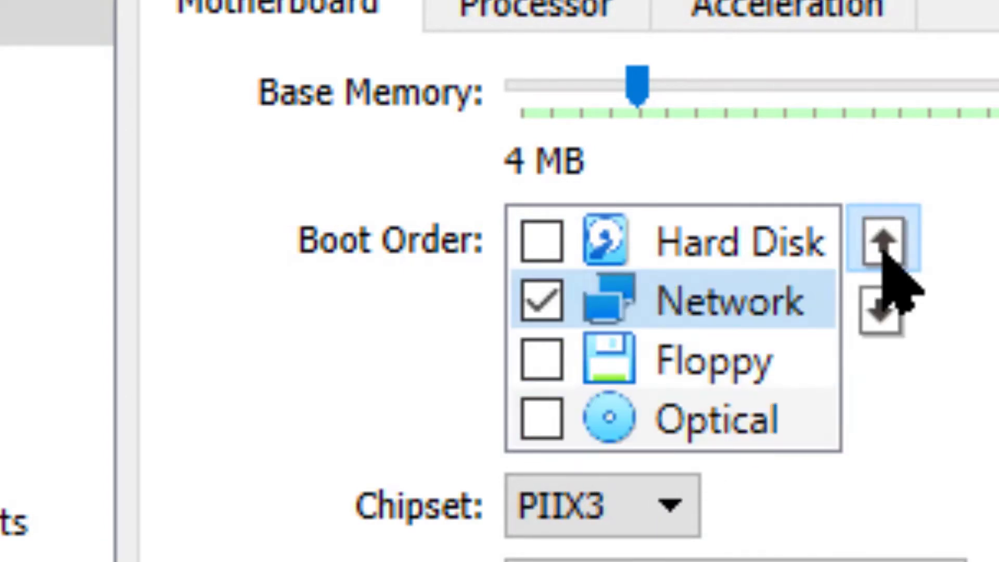
click(882, 242)
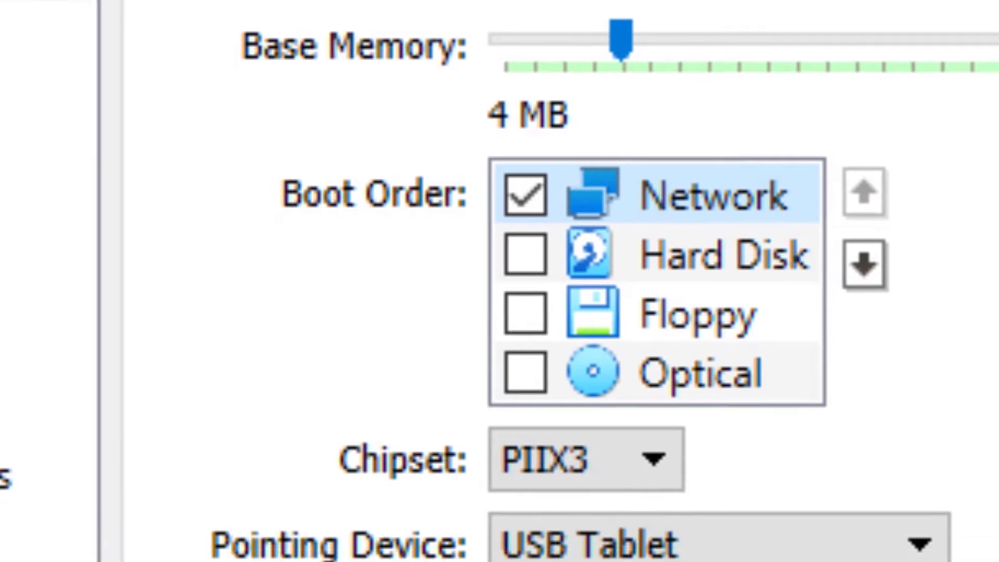
click(398, 388)
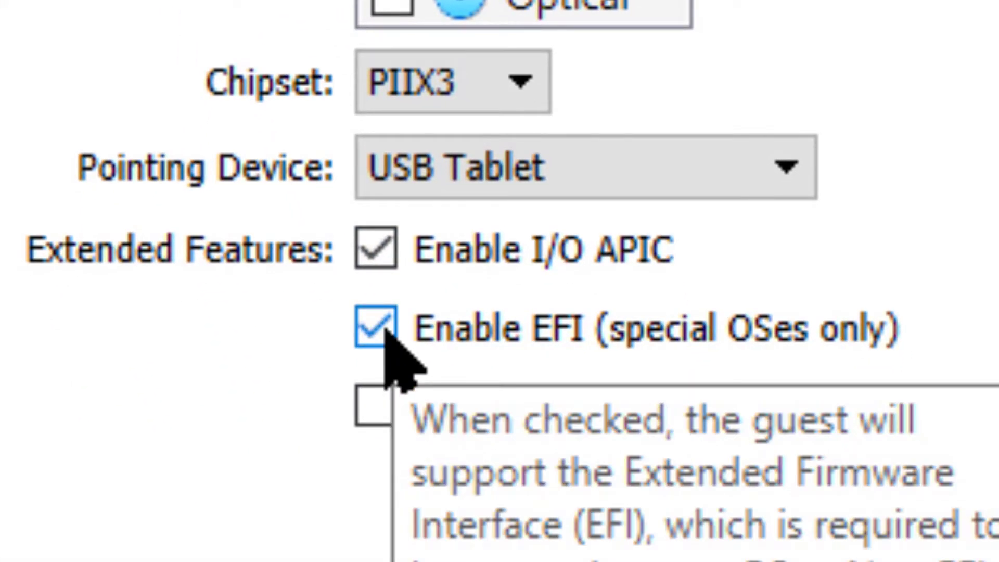
click(387, 330)
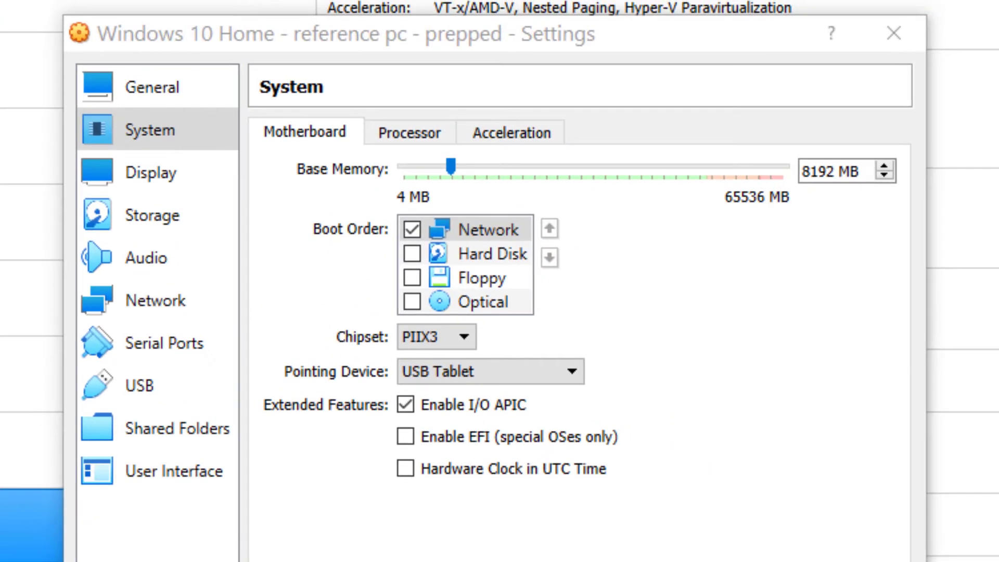
Step: Enable Adapter 1 as a Bridged Adapter on the Intel I210 Gigabit connection
click(133, 307)
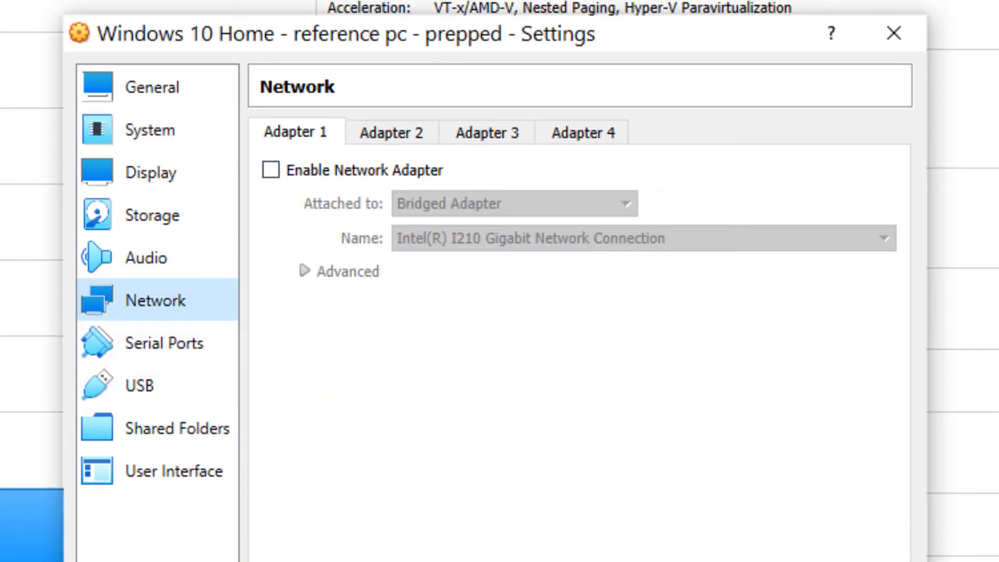
click(271, 170)
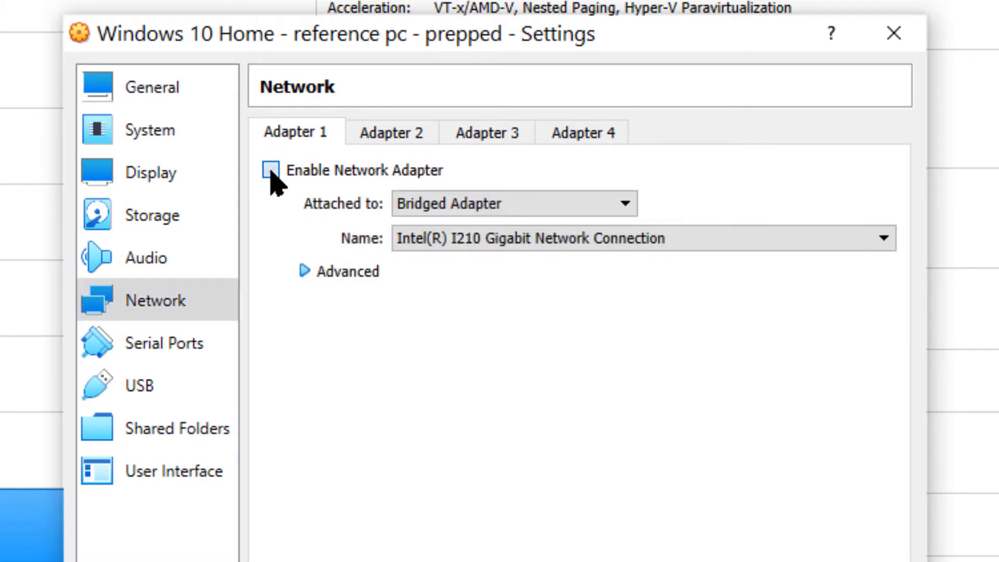
click(475, 242)
click(475, 245)
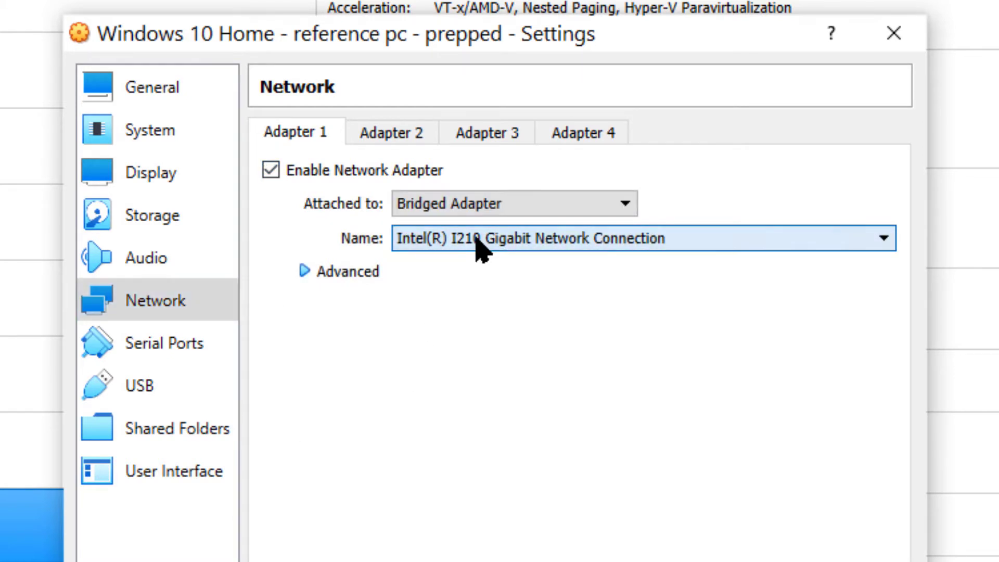
Step: Keep Intel PRO/1000 MT Desktop as the adapter type and save the VM settings
click(306, 273)
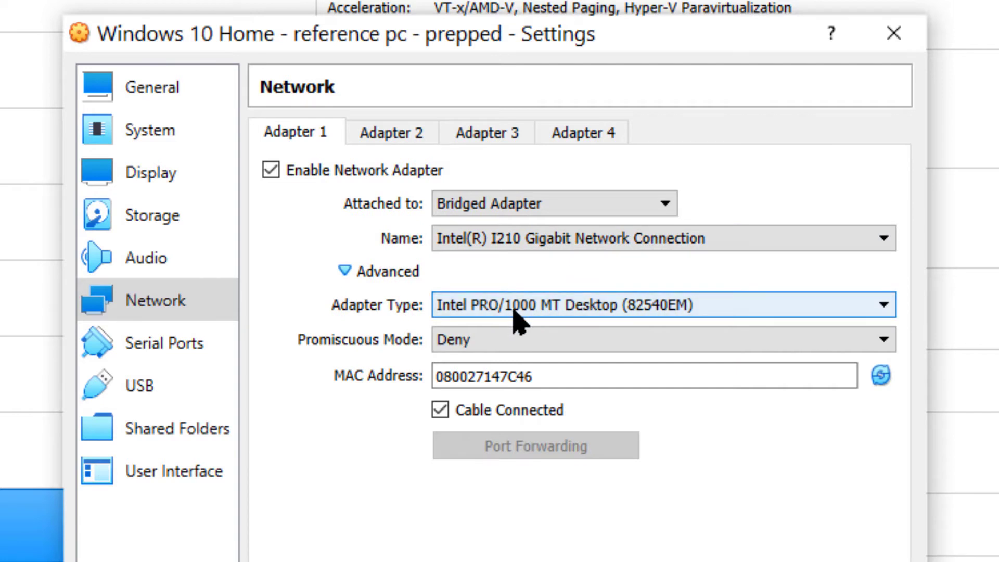
click(479, 307)
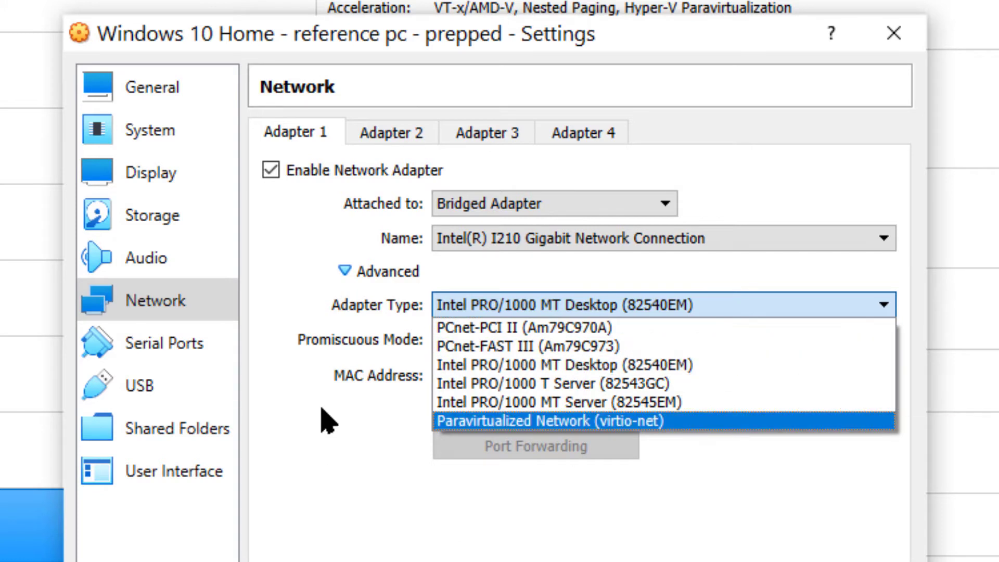
click(326, 456)
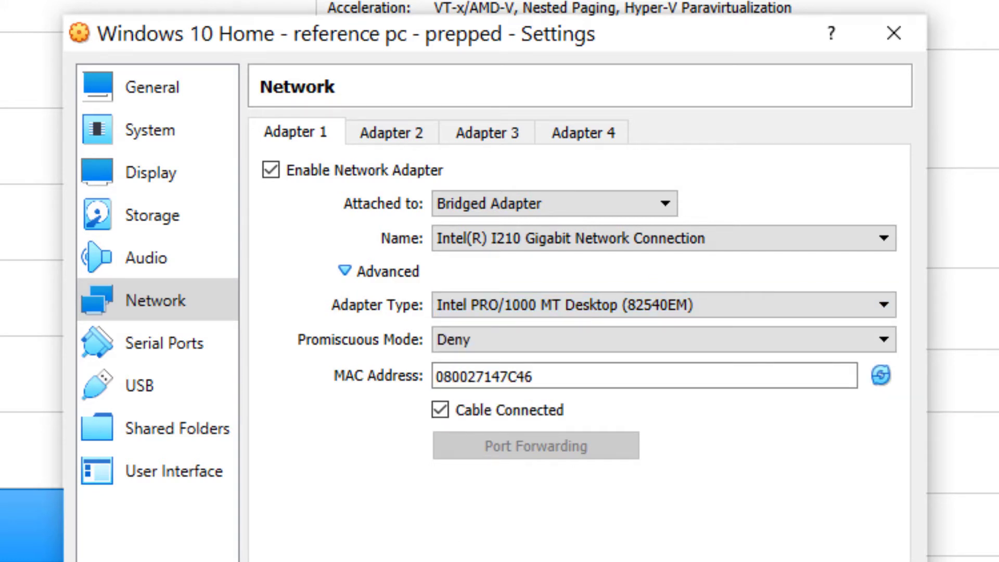
click(700, 551)
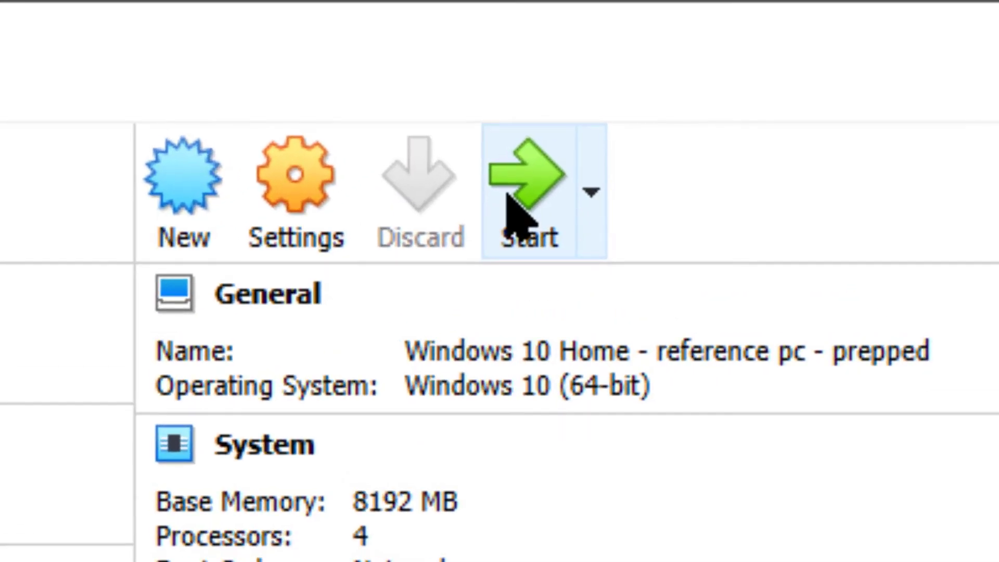
click(508, 194)
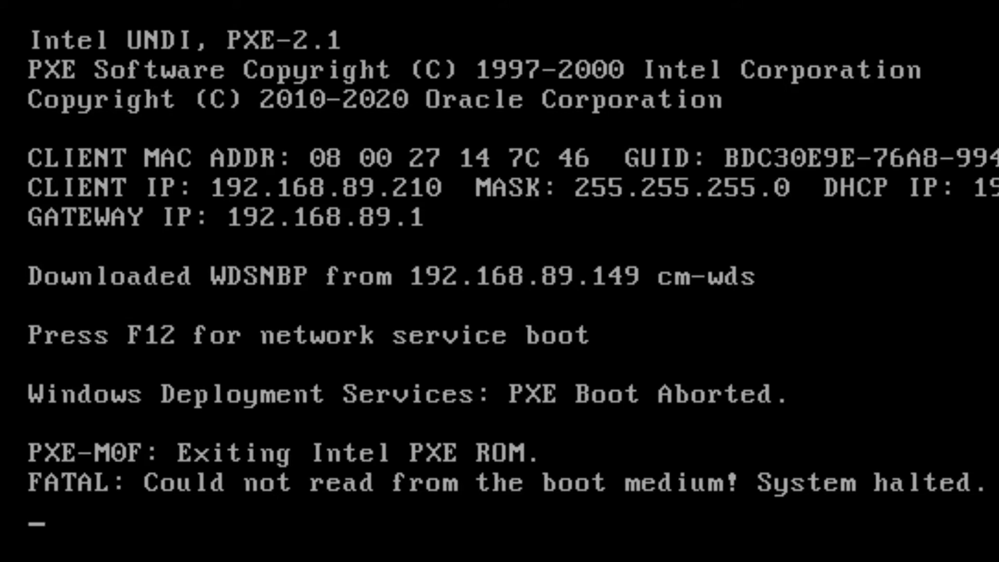
key(ctrl+q)
click(629, 383)
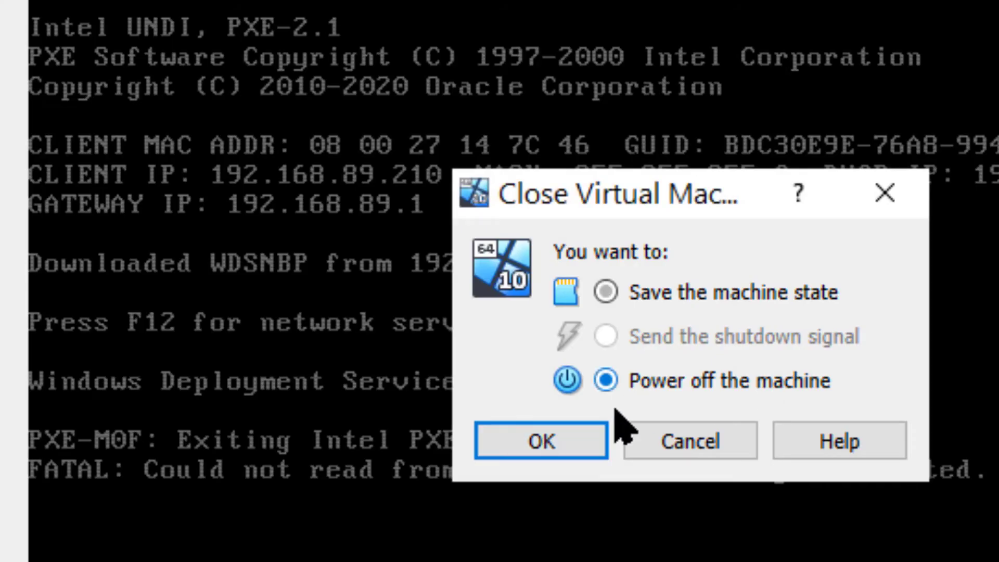
click(551, 443)
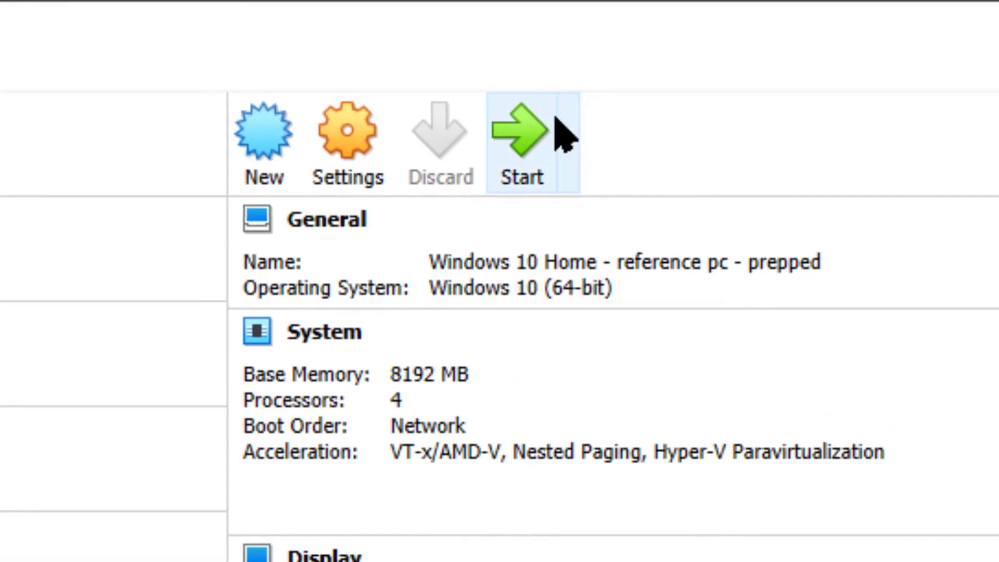
Step: Start the reference VM, PXE-boot it with F12, and open a command prompt over Windows Setup
click(517, 146)
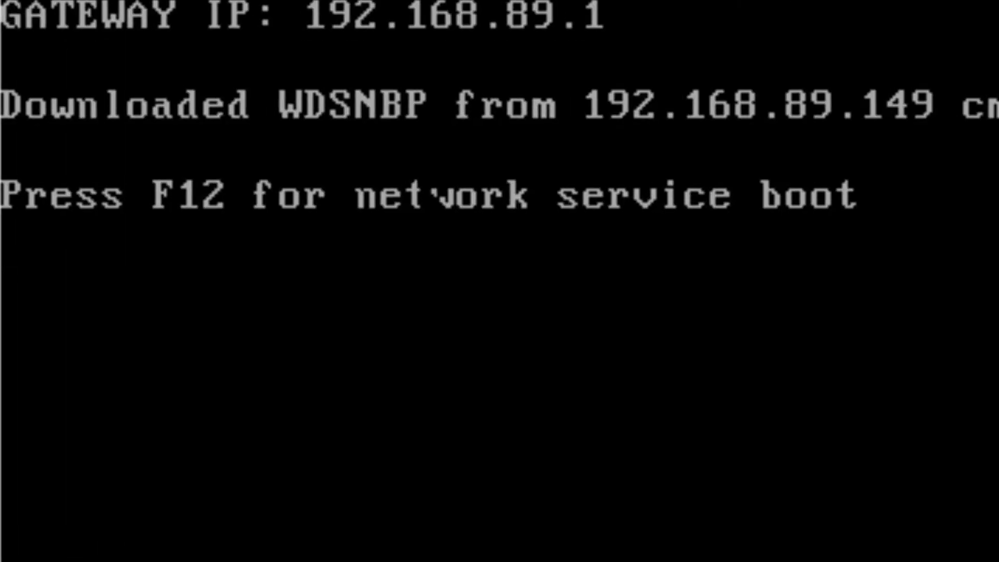
key(F12)
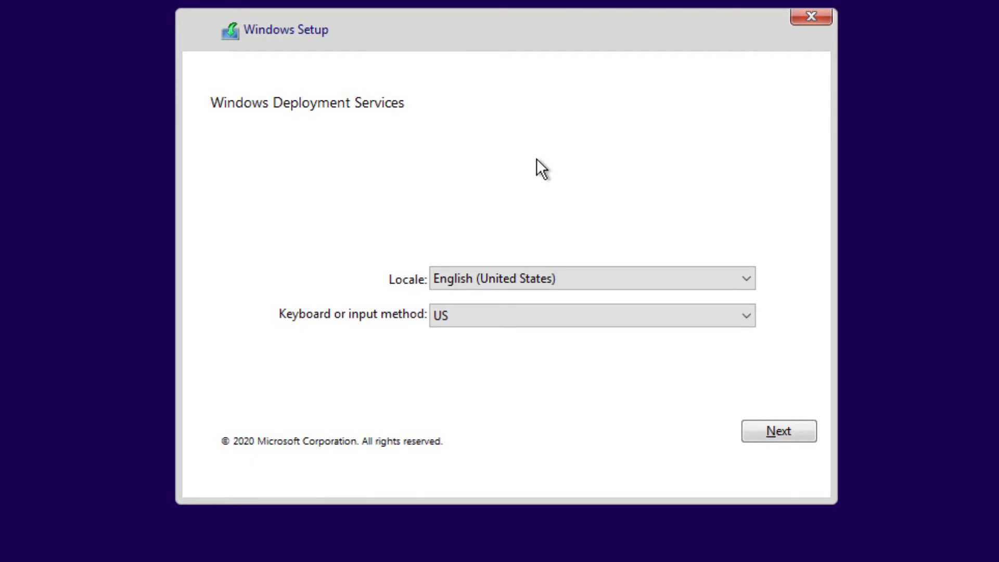
key(shift+F10)
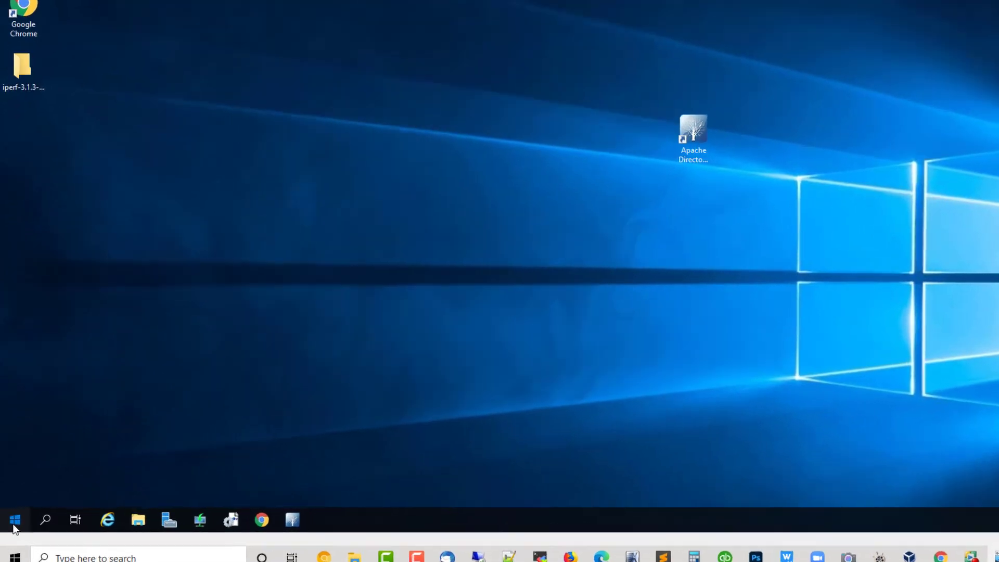
Step: Launch Command Prompt via cmd, run ipconfig, and select the IPv4 address 192.168.89.149
click(15, 519)
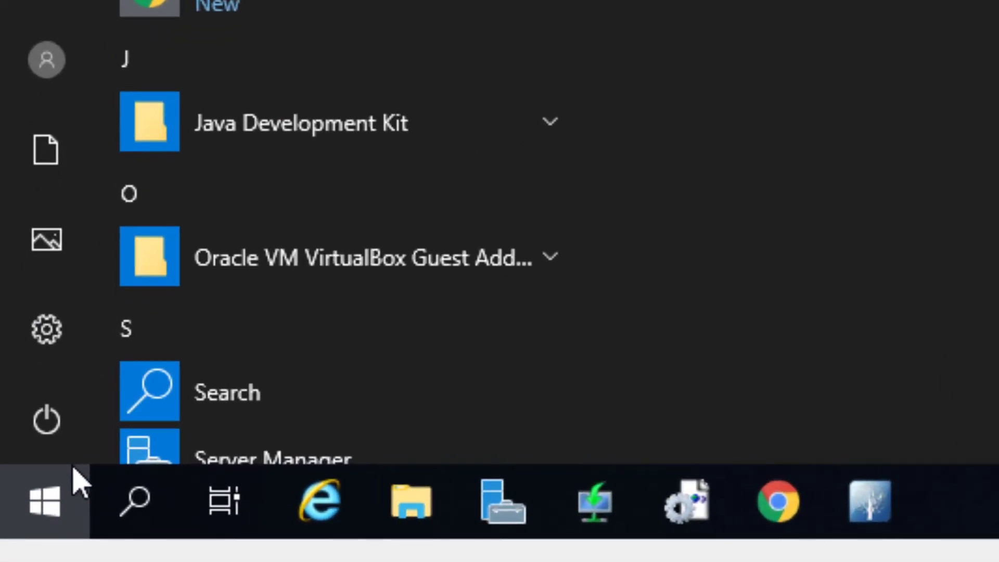
text(cmd)
key(Return)
text(i)
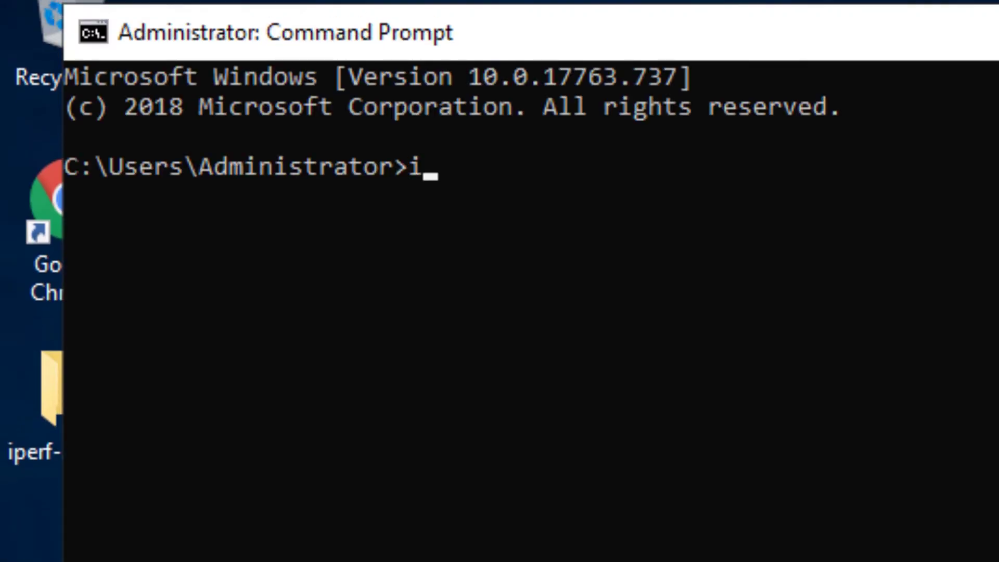
text(pconfig)
key(Return)
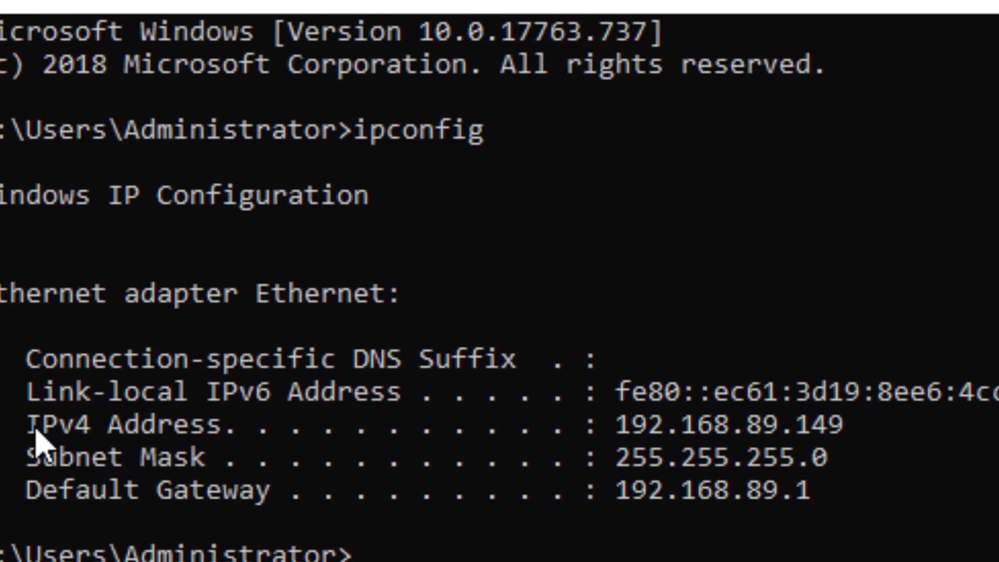
drag(36, 429, 874, 453)
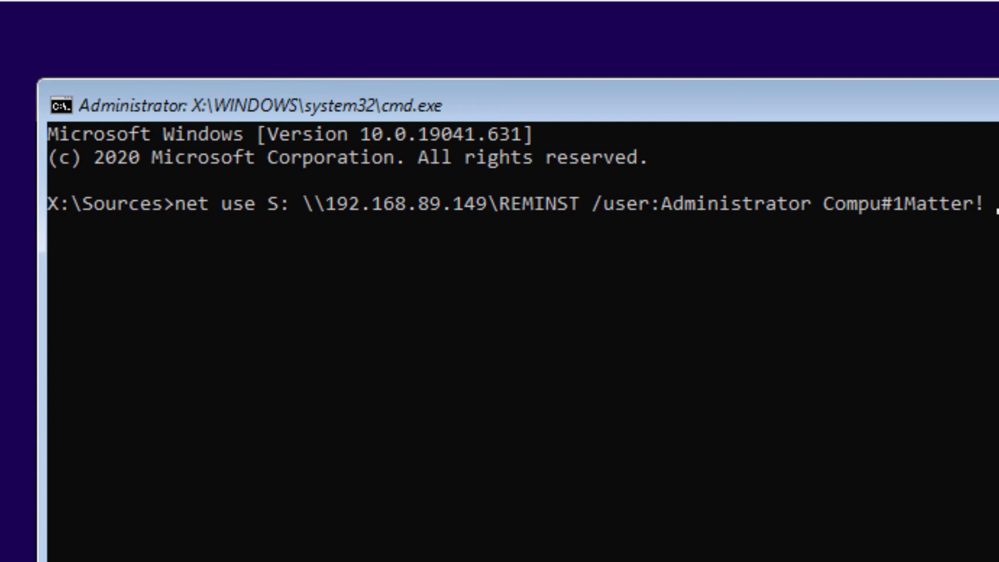
Step: Map \\192.168.89.149\REMINST as drive S:, switch to S:, and list its contents with dir
click(910, 467)
key(Return)
key(Return)
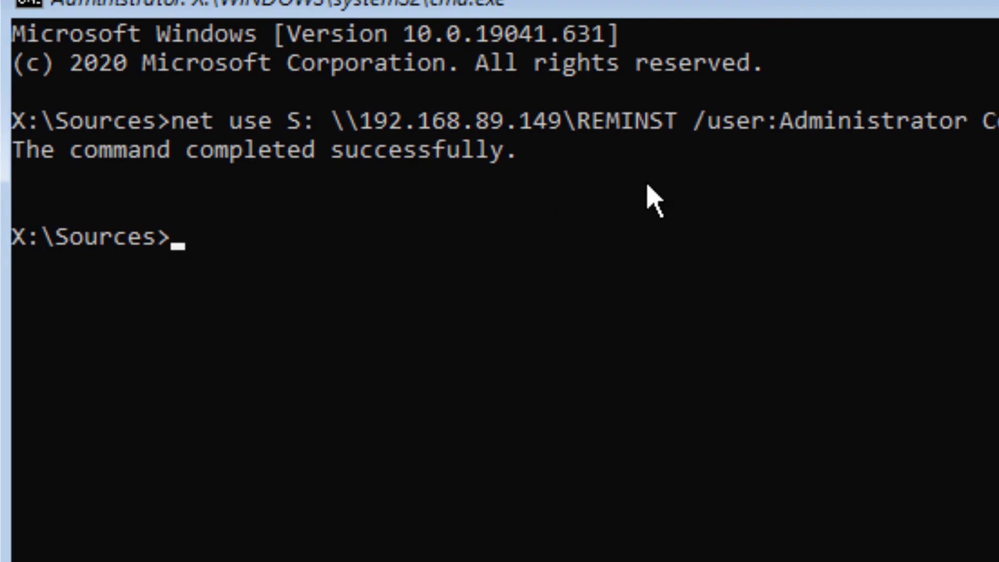
text(S:)
key(Return)
text(dir)
key(Return)
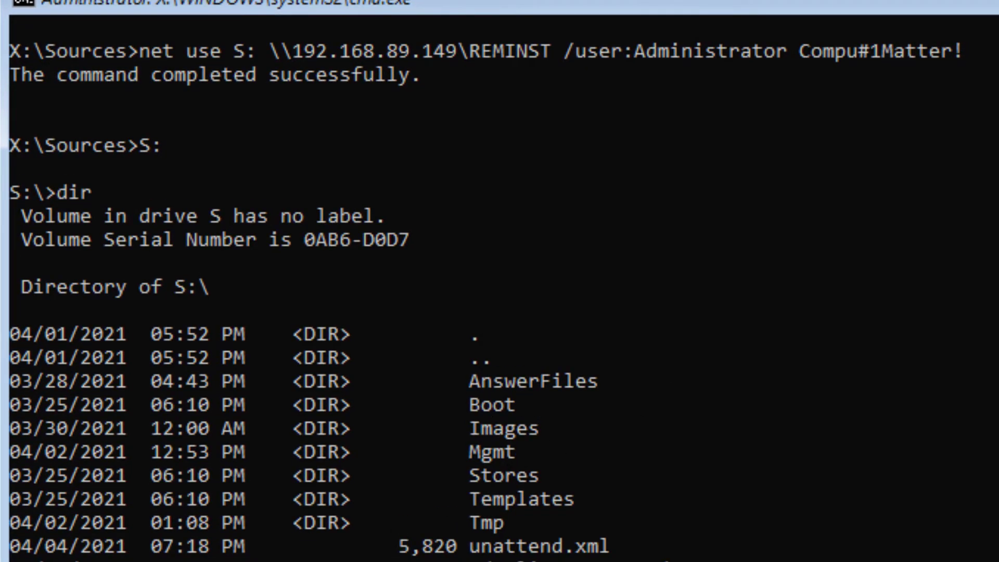
drag(466, 552, 603, 545)
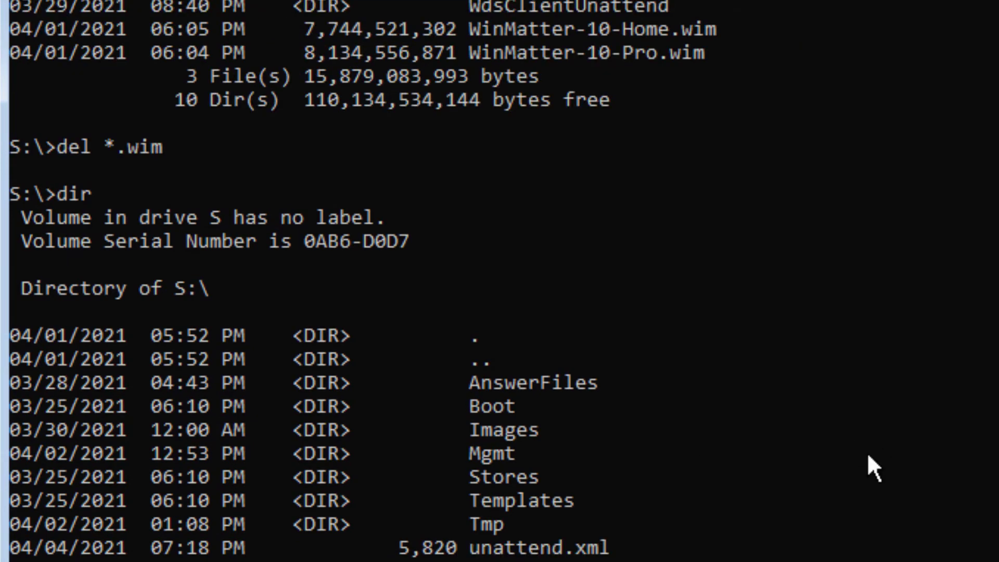
Step: Run dism /Capture-Image of C:\ into WinMatter-10-Home.wim with name "WinMatter 10 Home"
text(dism /Capture-Image /ImageFile:)
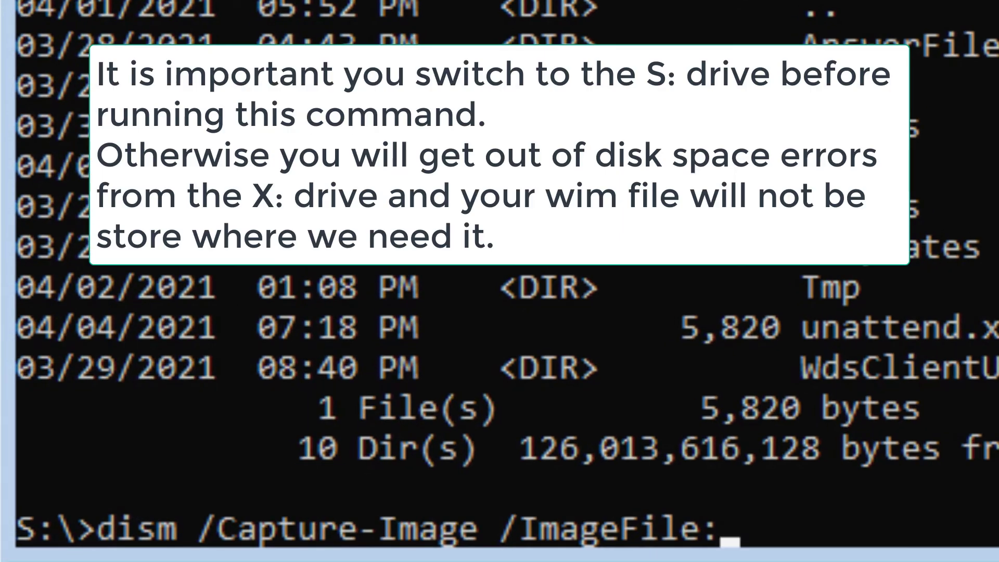
text(WinMatter-)
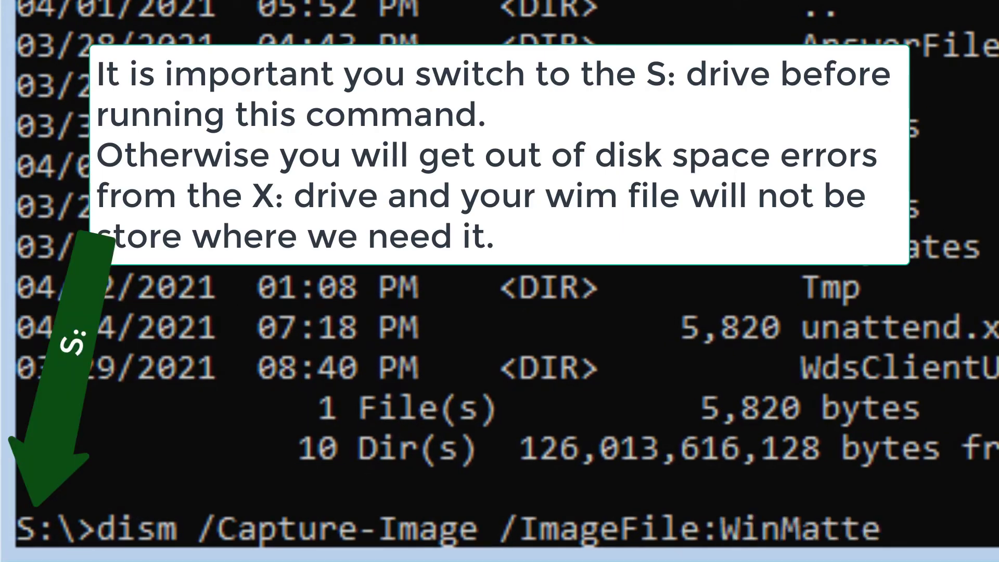
text(10-Home)
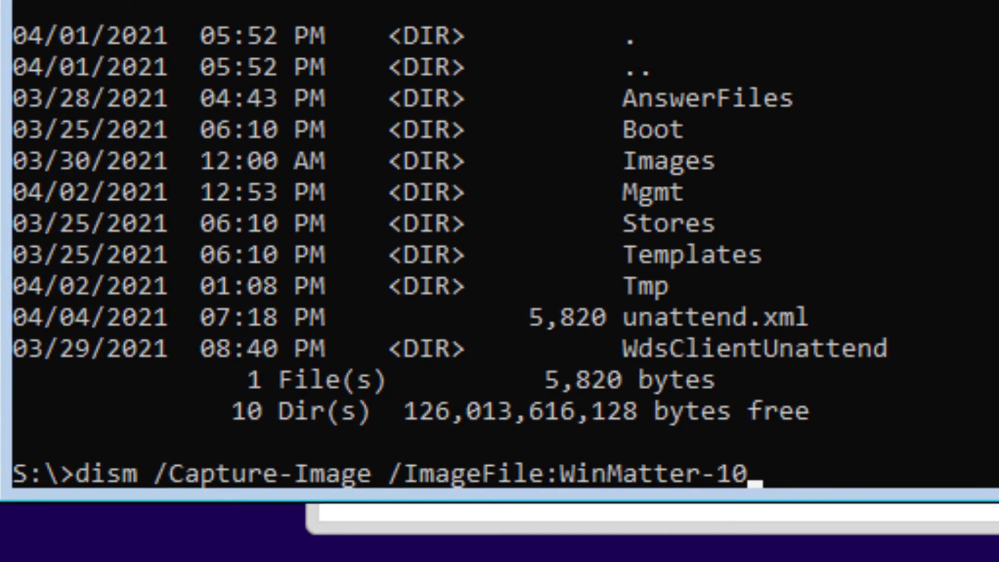
text(.wim)
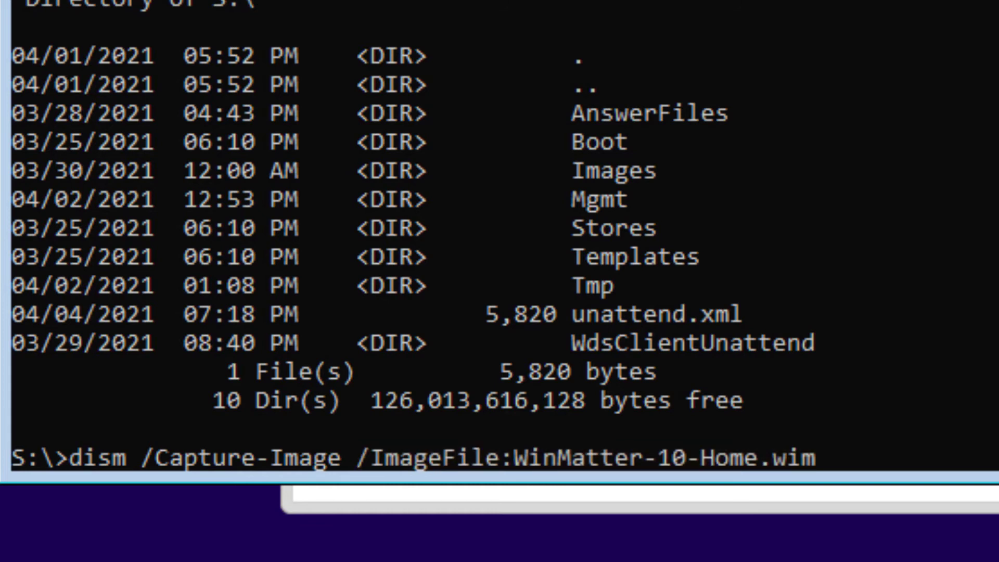
text(/CaptureDir)
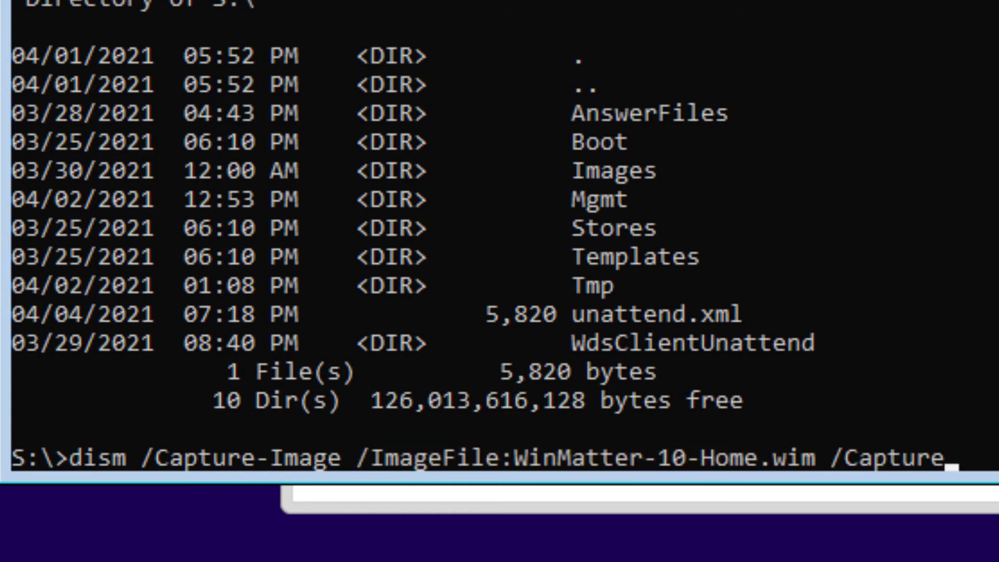
text(:C:)
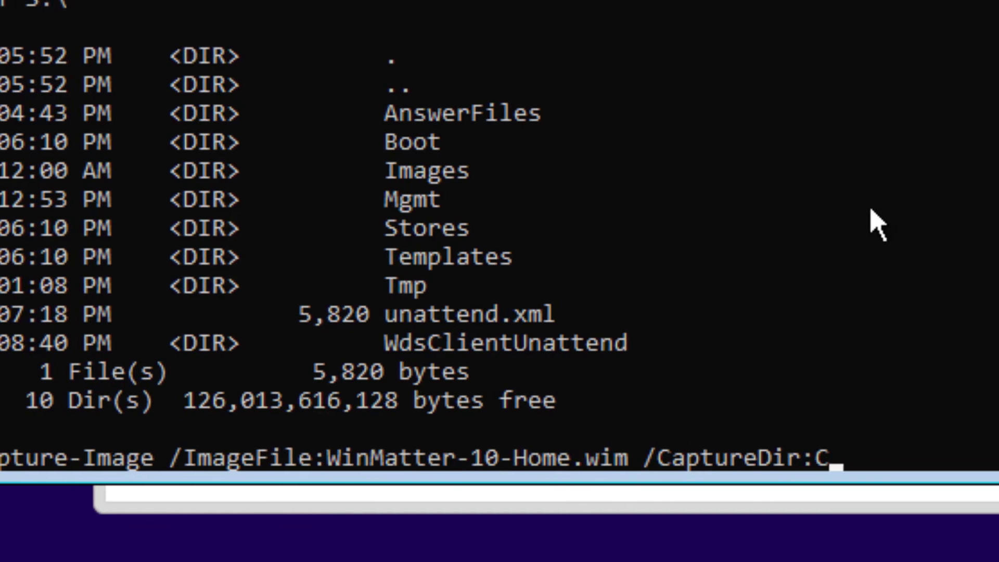
text(\)
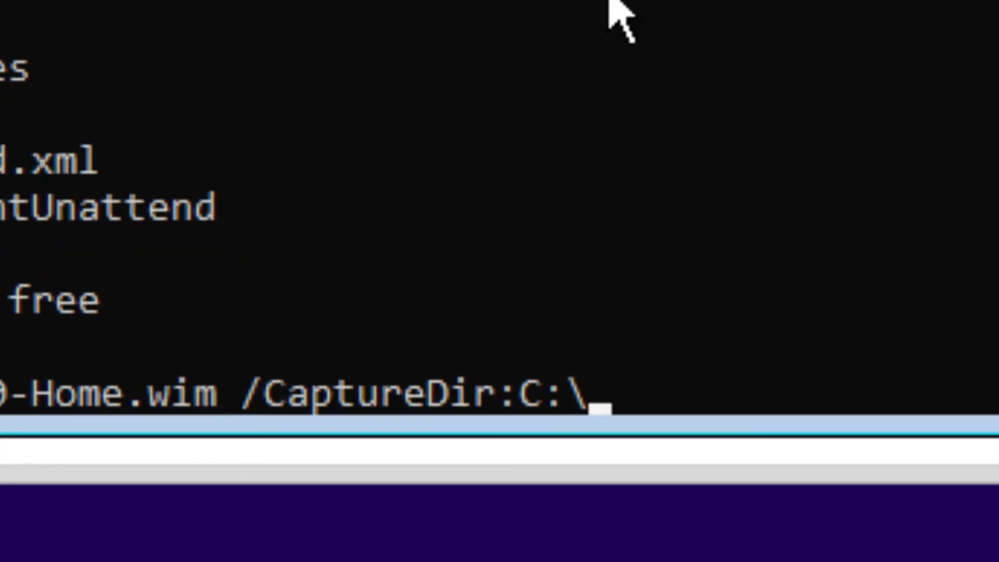
text( /)
text(Nam)
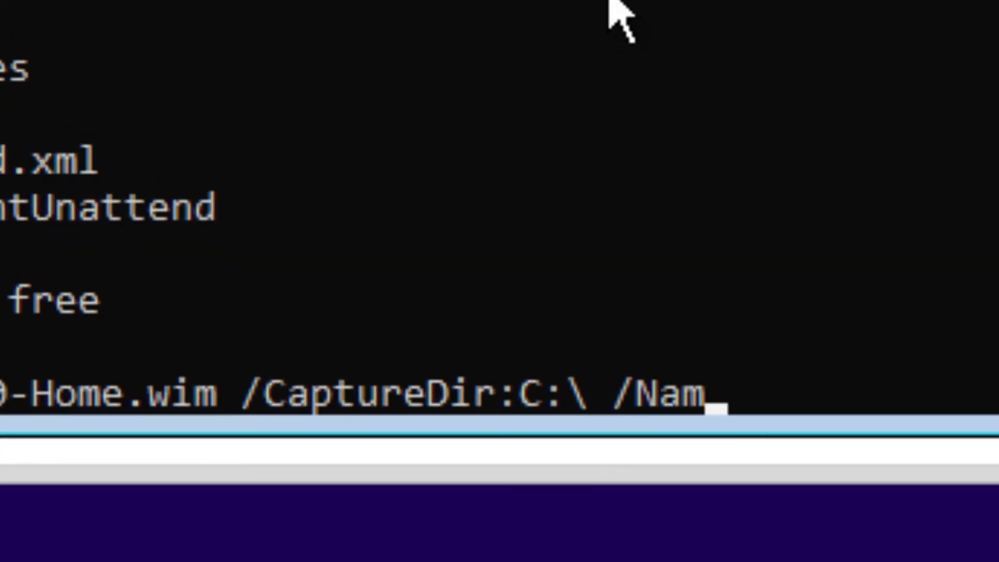
text(e:"WinMa)
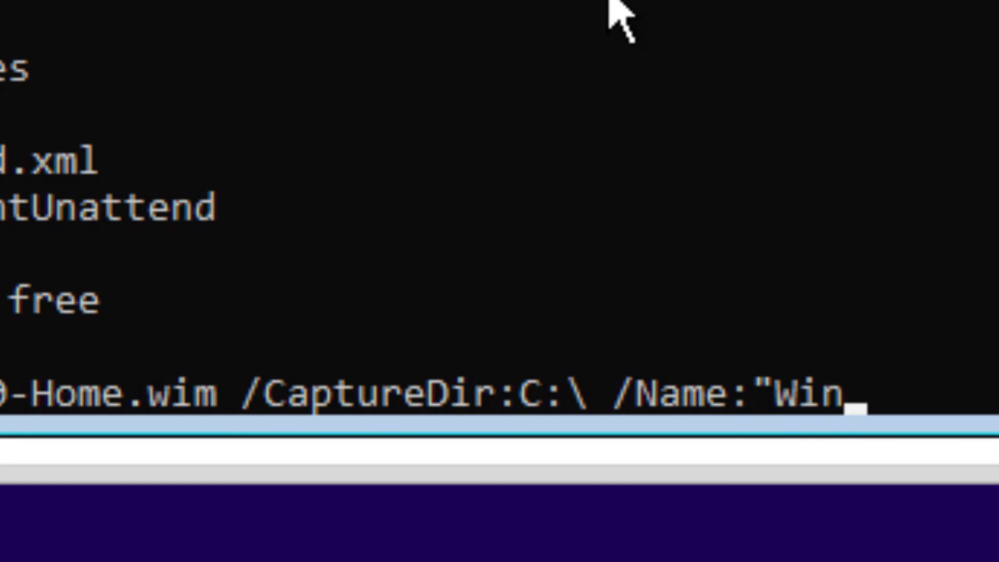
text(tter )
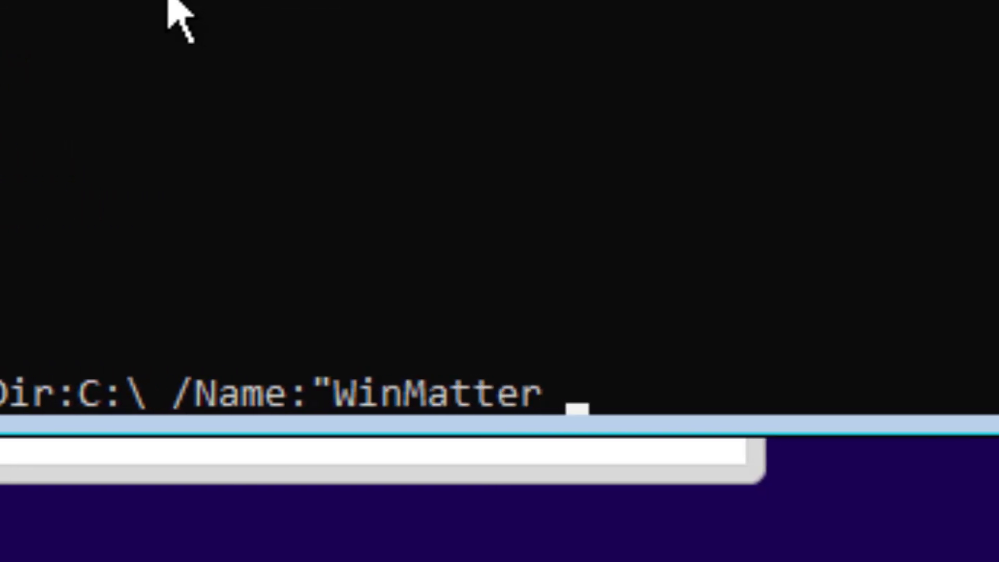
text(H)
key(BackSpace)
text(10 Home")
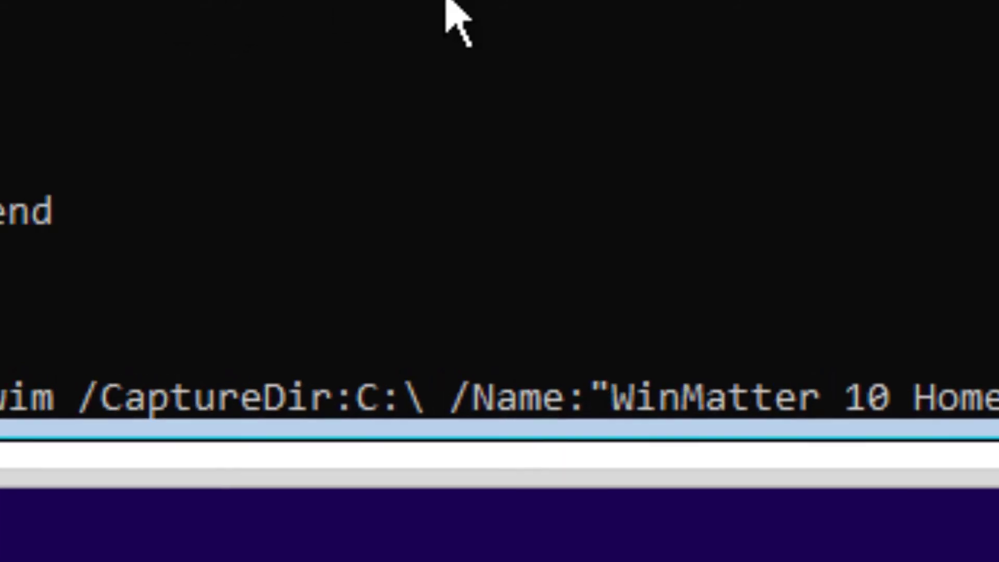
key(Return)
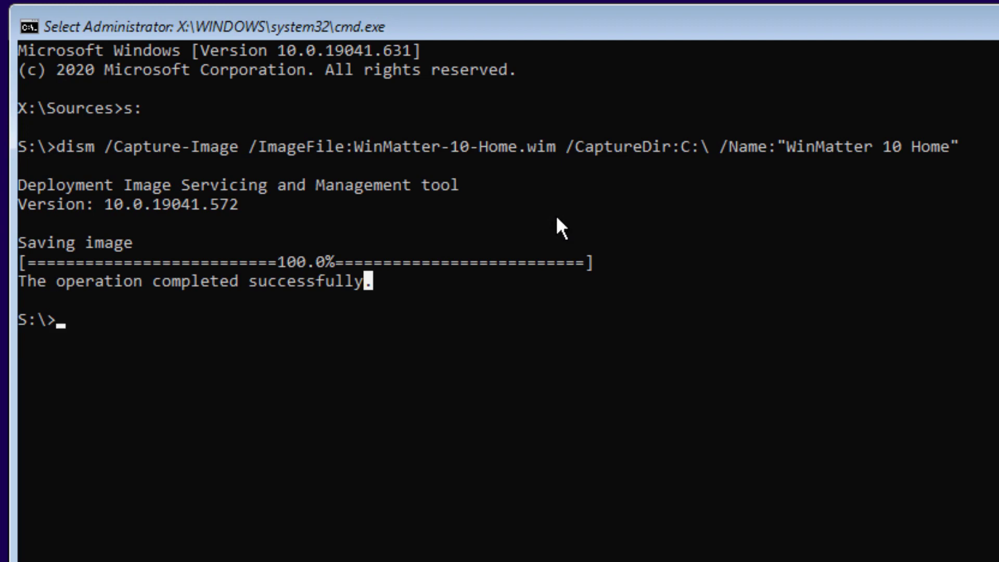
Step: Run dir on S: to confirm WinMatter-10-Home.wim is present at 7,691,430,295 bytes
text(dir)
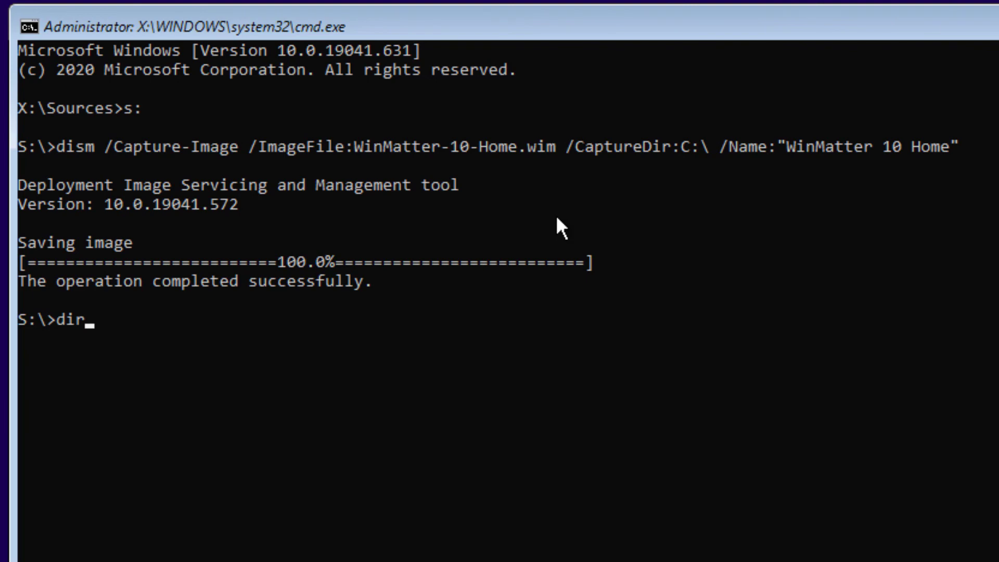
key(Return)
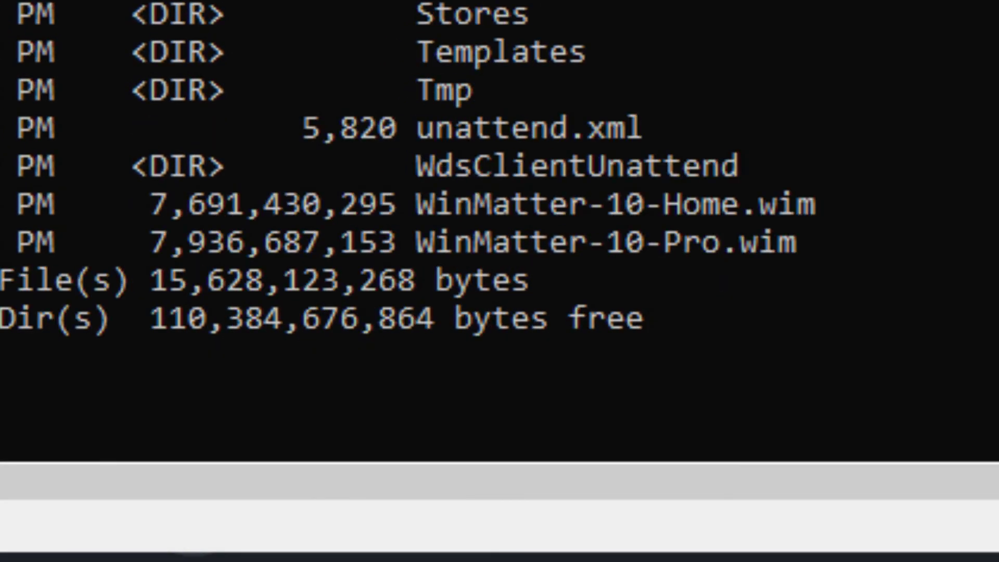